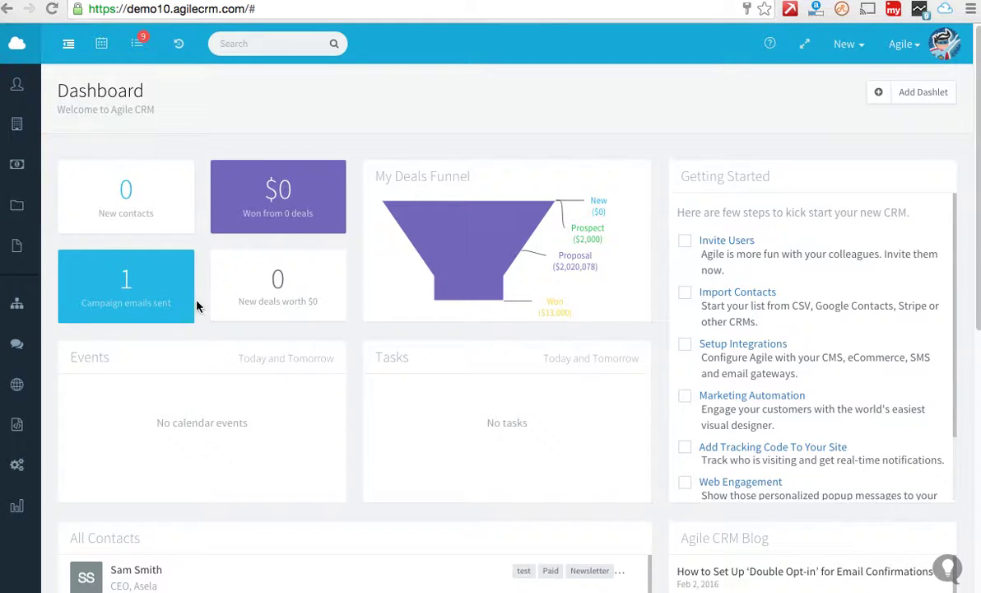
Open the Campaigns workflow list from the left sidebar.
{"action": "left_click", "coordinate": [21, 307]}
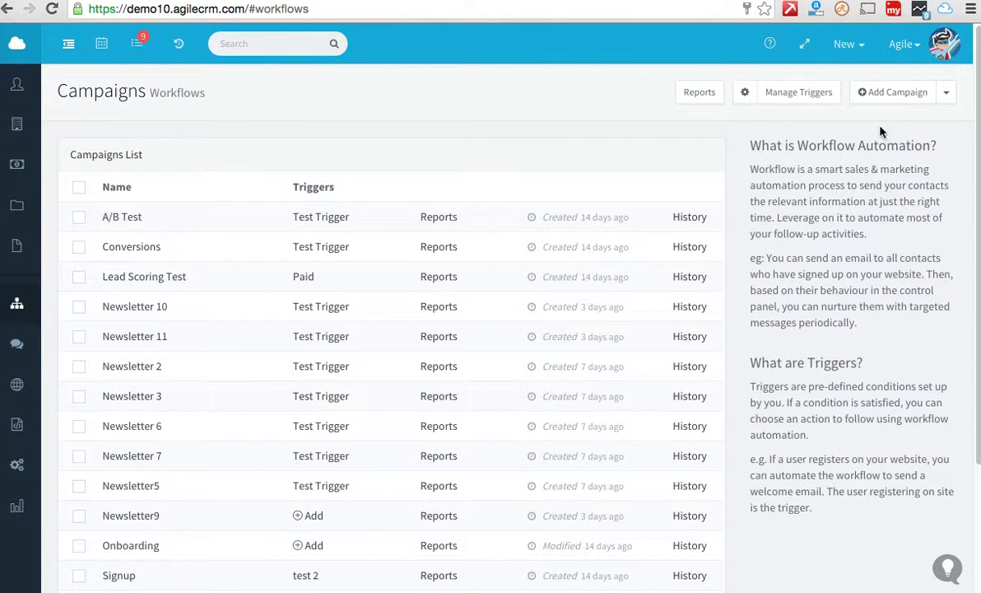
Start a new campaign and browse the Marketing Automation, SaaS and E-commerce templates.
{"action": "left_click", "coordinate": [895, 97]}
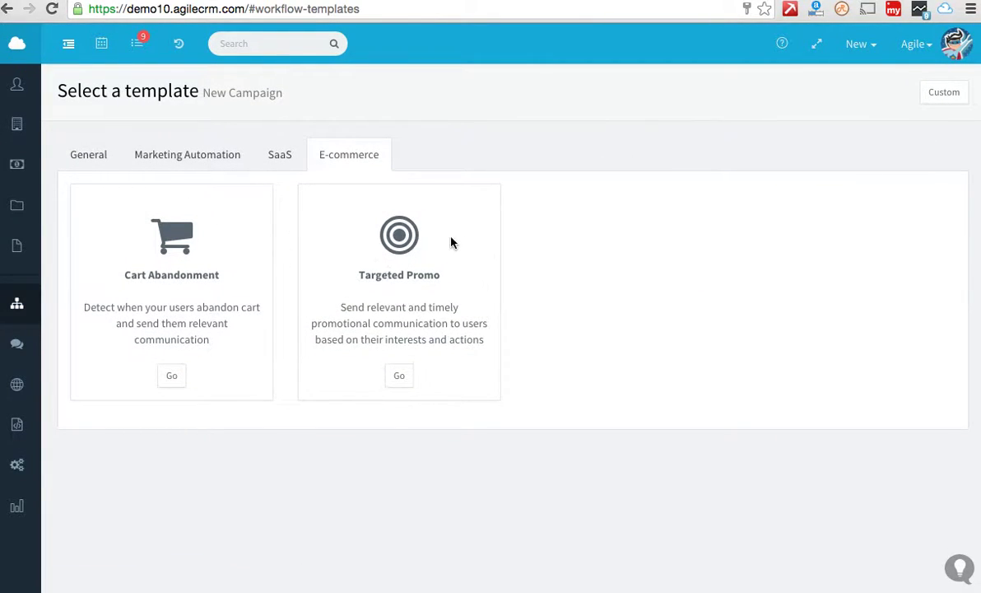
{"action": "left_click", "coordinate": [186, 154]}
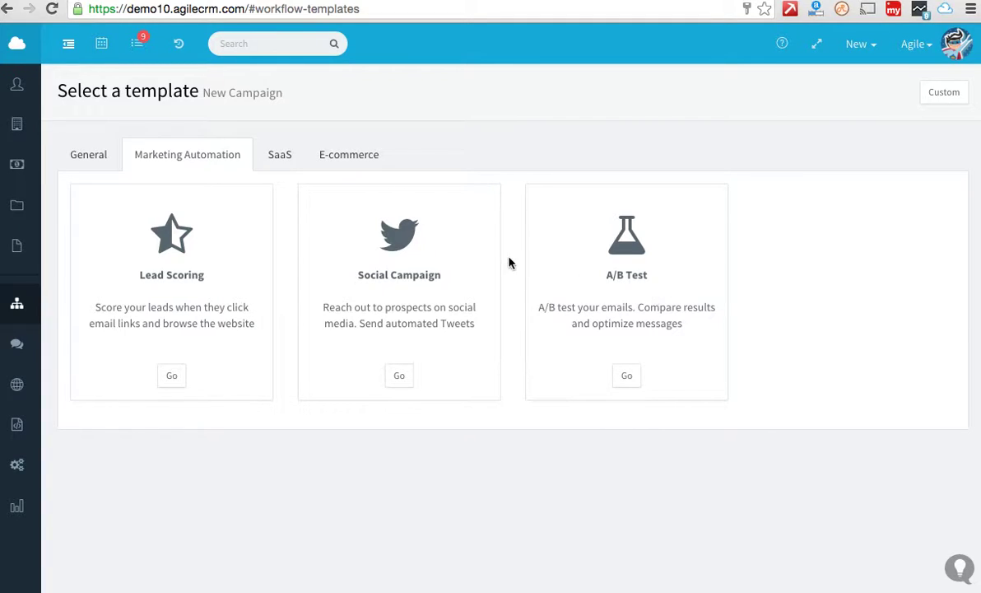
{"action": "left_click", "coordinate": [280, 164]}
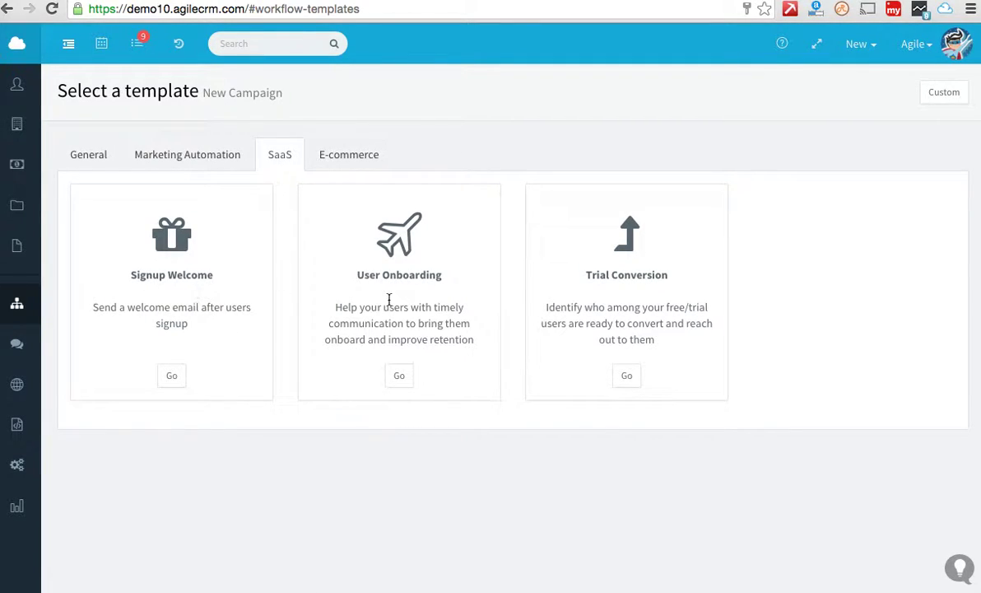
{"action": "left_click", "coordinate": [349, 158]}
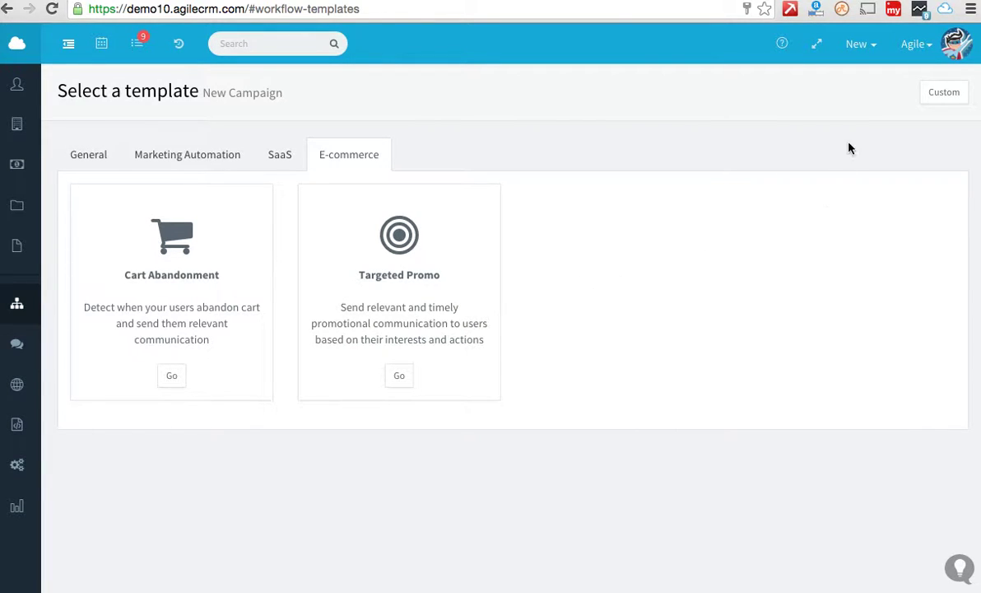
Choose a blank Custom campaign and drop a Send Email node onto the canvas.
{"action": "left_click", "coordinate": [941, 94]}
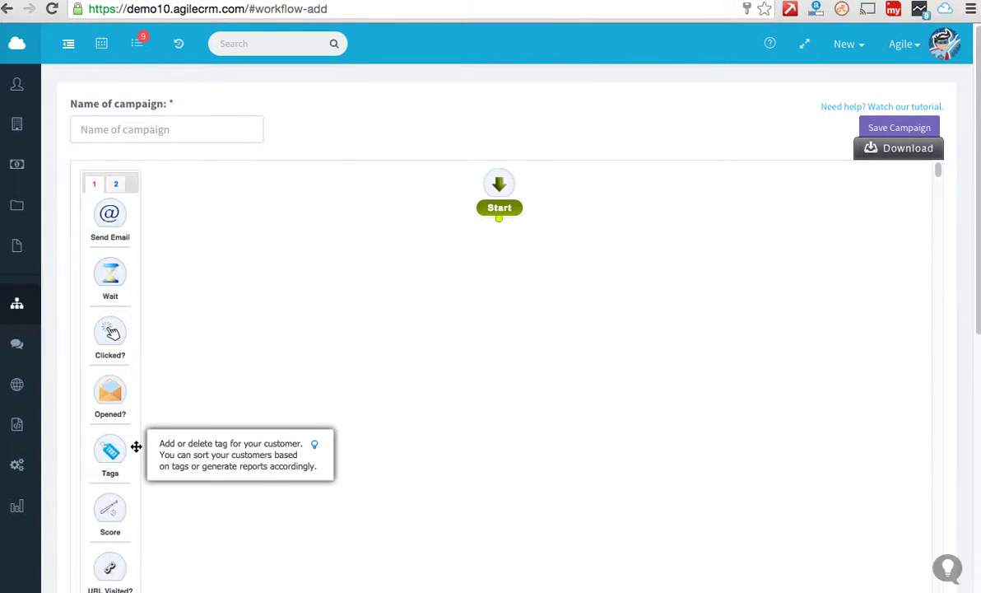
{"action": "mouse_move", "coordinate": [109, 213]}
{"action": "left_mouse_down"}
{"action": "mouse_move", "coordinate": [351, 283]}
{"action": "mouse_move", "coordinate": [470, 266]}
{"action": "left_mouse_up"}
Enter 'Test' as the email subject, keeping sender Agile and recipient {{email}}.
{"action": "scroll", "coordinate": [978, 354], "scroll_direction": "down", "scroll_amount": 3}
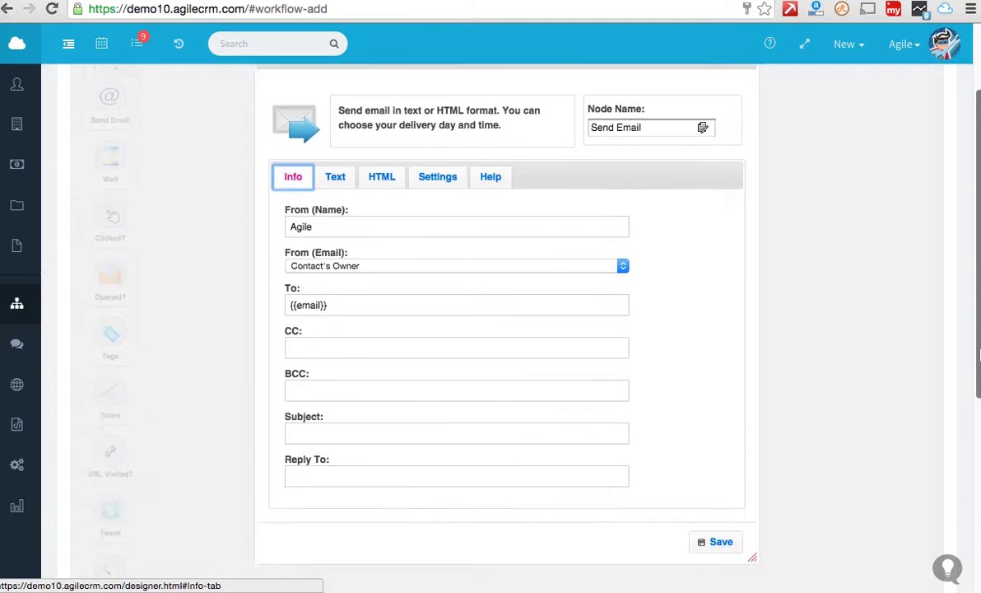
{"action": "scroll", "coordinate": [978, 353], "scroll_direction": "down", "scroll_amount": 2}
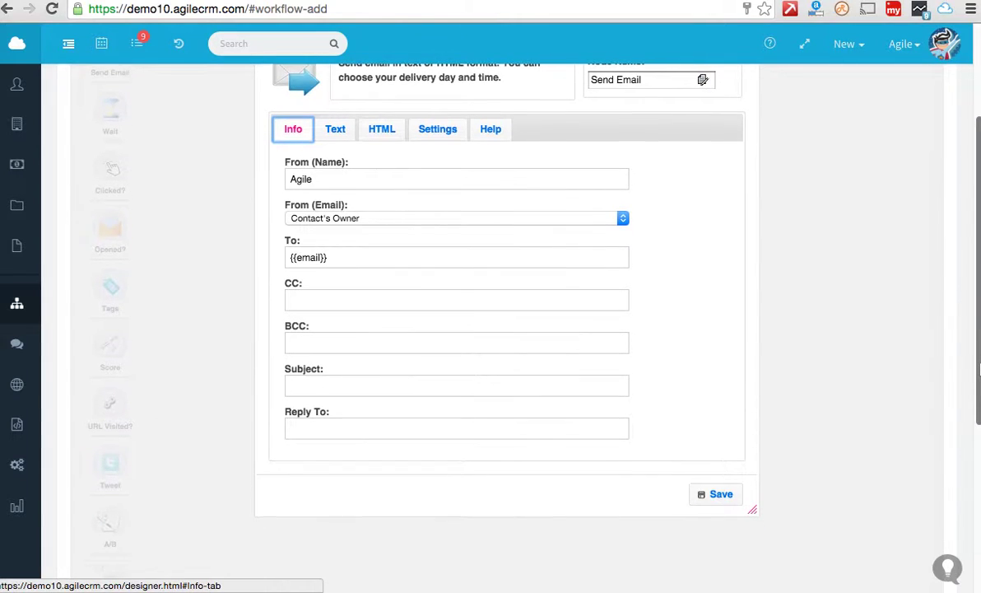
{"action": "left_click", "coordinate": [294, 178]}
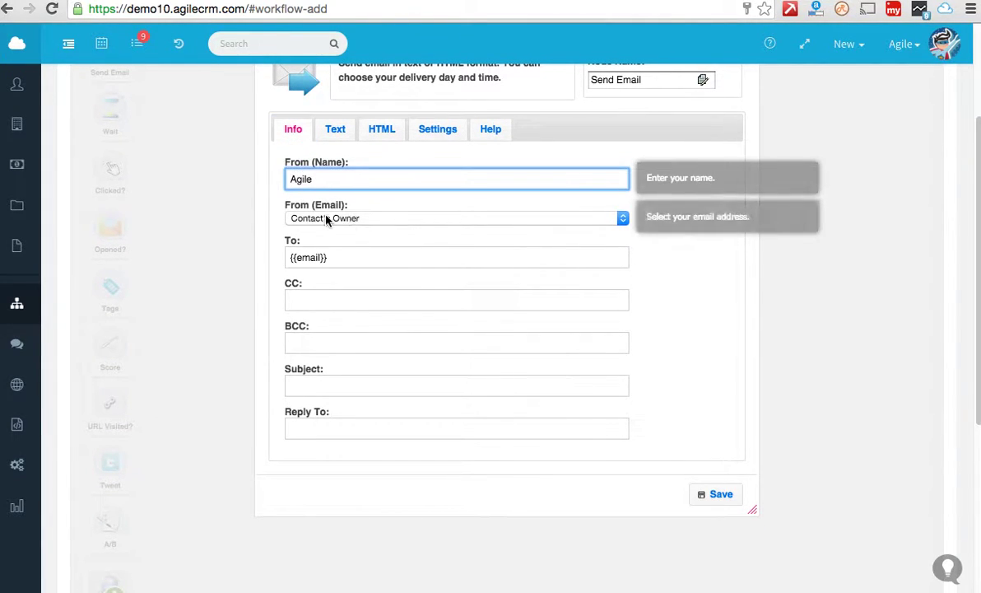
{"action": "left_click", "coordinate": [300, 257]}
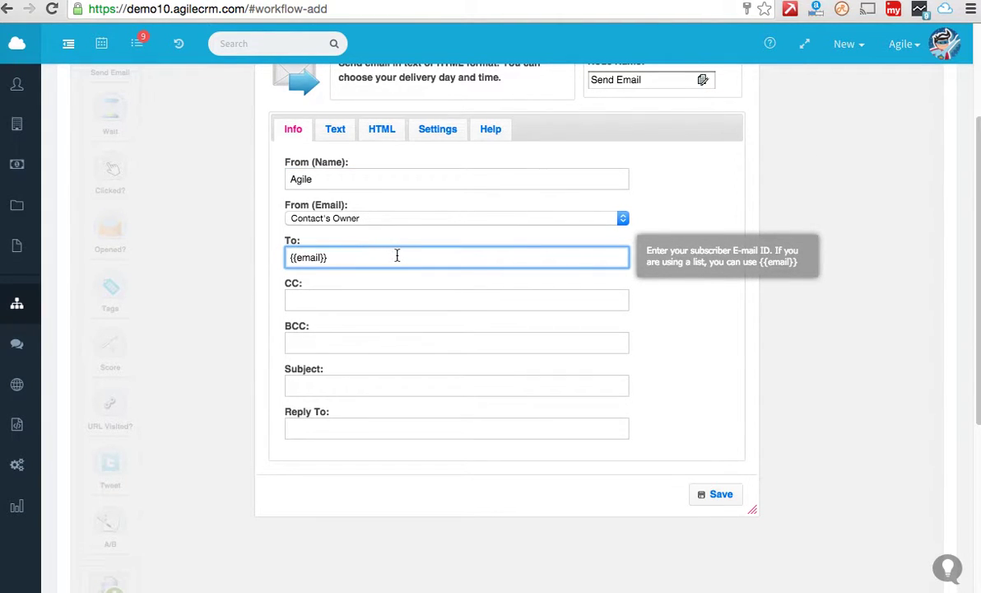
{"action": "left_click", "coordinate": [301, 385]}
{"action": "type", "text": "Test"}
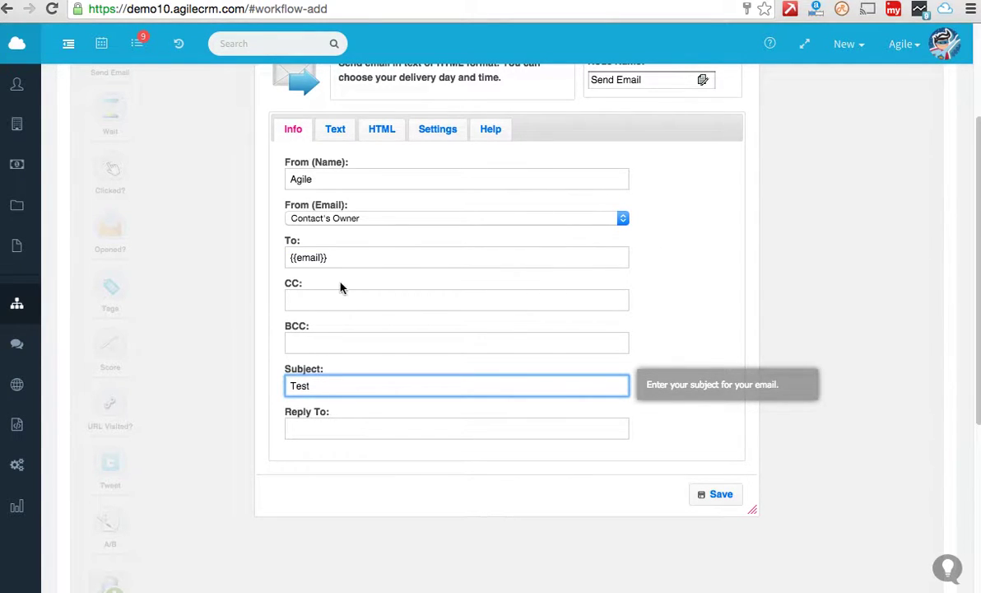
Write 'Hello' as the plain-text body, then bring up the empty HTML body.
{"action": "left_click", "coordinate": [336, 131]}
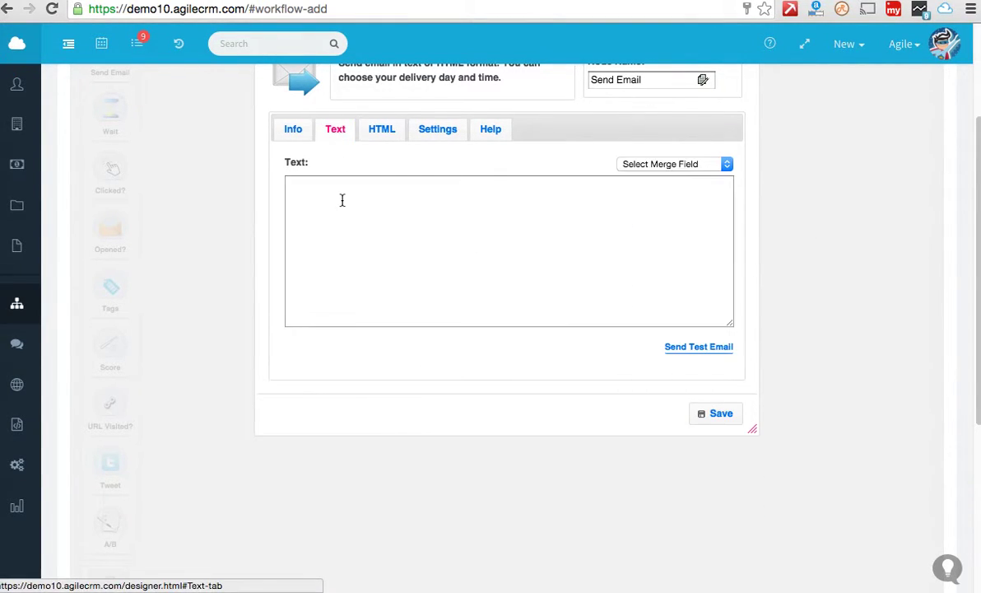
{"action": "left_click", "coordinate": [342, 200]}
{"action": "type", "text": "Hello"}
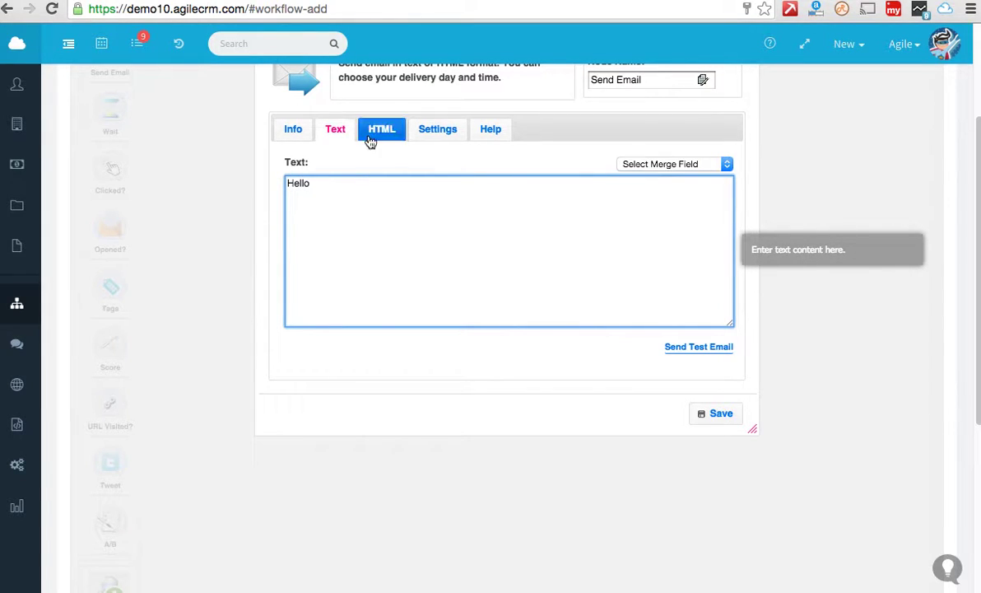
{"action": "left_click", "coordinate": [372, 134]}
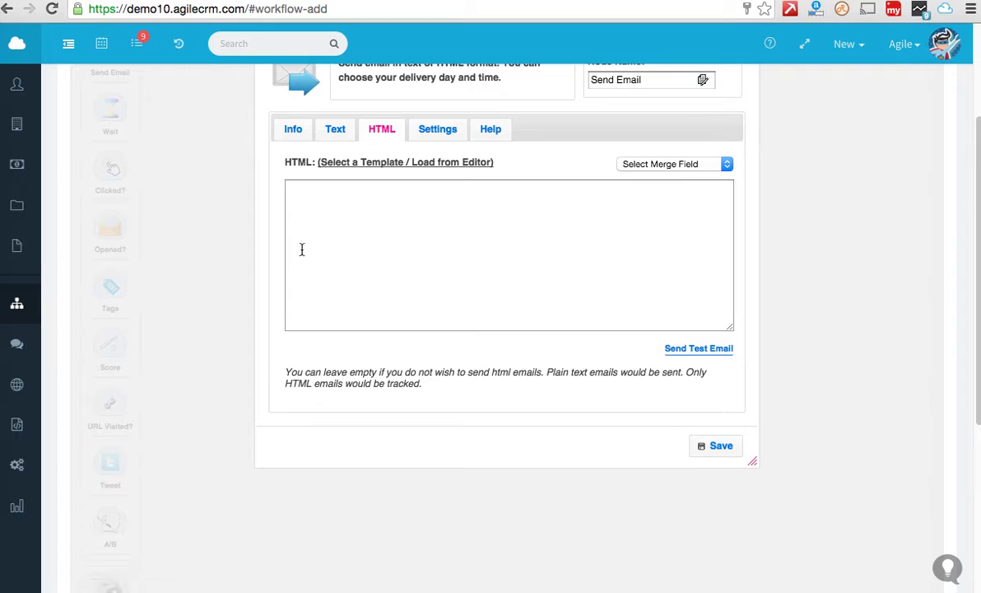
Pick the Rocket Mail layout from the gallery's Newsletter templates.
{"action": "left_click", "coordinate": [367, 164]}
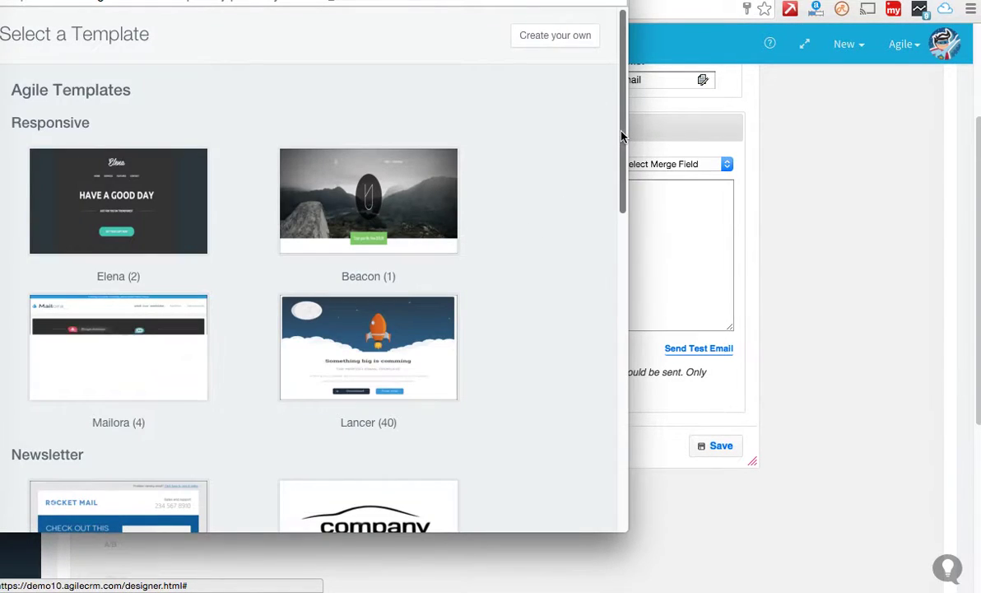
{"action": "mouse_move", "coordinate": [621, 136]}
{"action": "left_mouse_down"}
{"action": "mouse_move", "coordinate": [638, 294]}
{"action": "mouse_move", "coordinate": [639, 279]}
{"action": "left_mouse_up"}
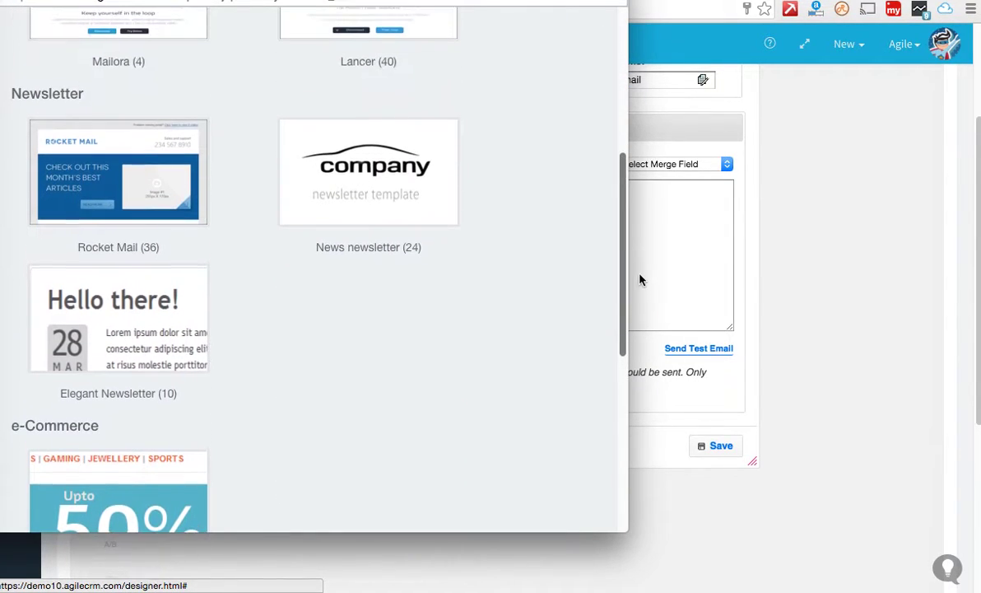
{"action": "left_click", "coordinate": [136, 178]}
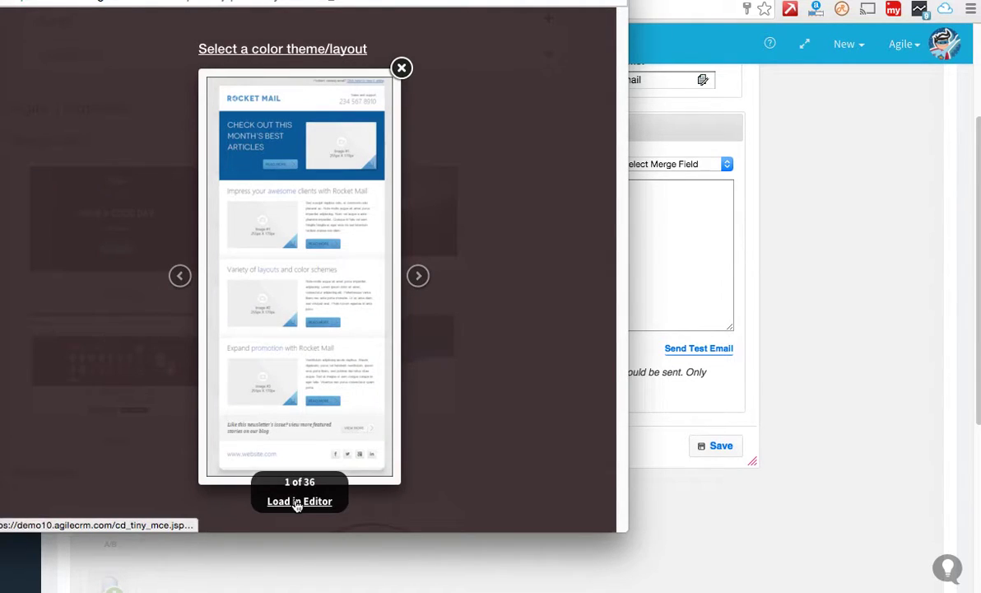
Load Rocket Mail in the editor, review contact merge fields, and save it as HTML body.
{"action": "left_click", "coordinate": [297, 502]}
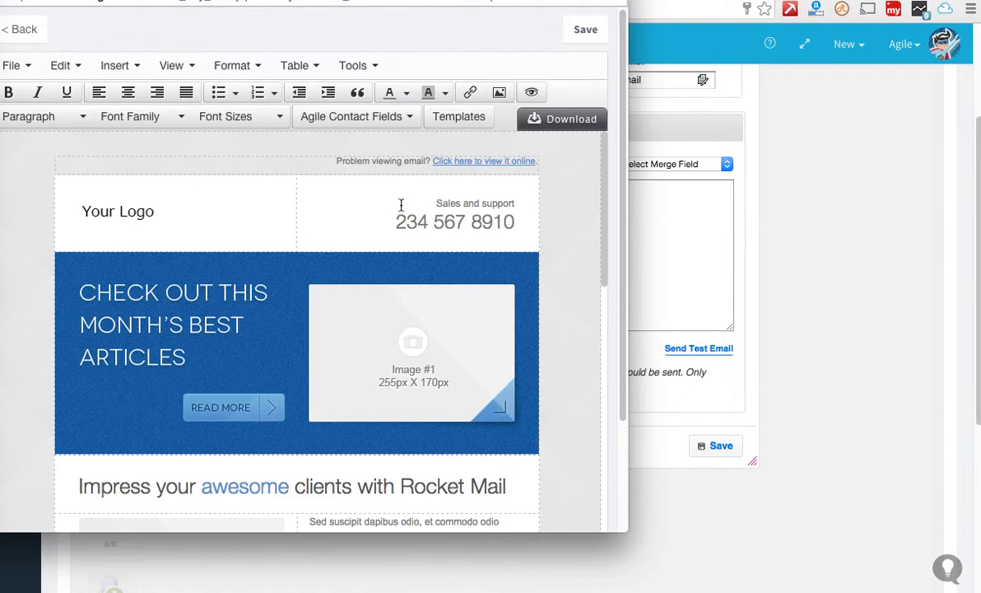
{"action": "left_click", "coordinate": [366, 119]}
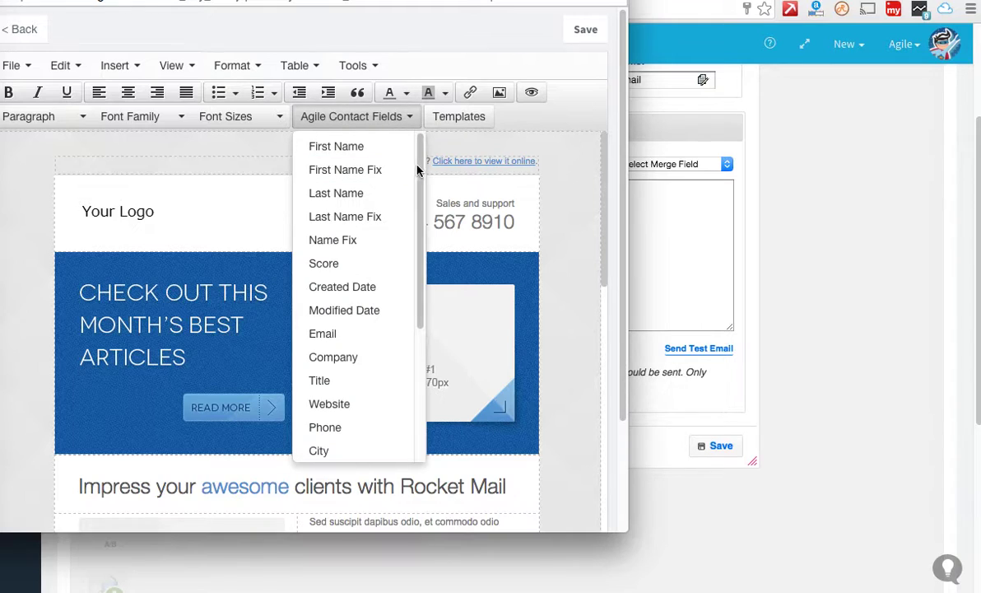
{"action": "scroll", "coordinate": [421, 173], "scroll_direction": "down", "scroll_amount": 3}
{"action": "scroll", "coordinate": [421, 247], "scroll_direction": "down", "scroll_amount": 3}
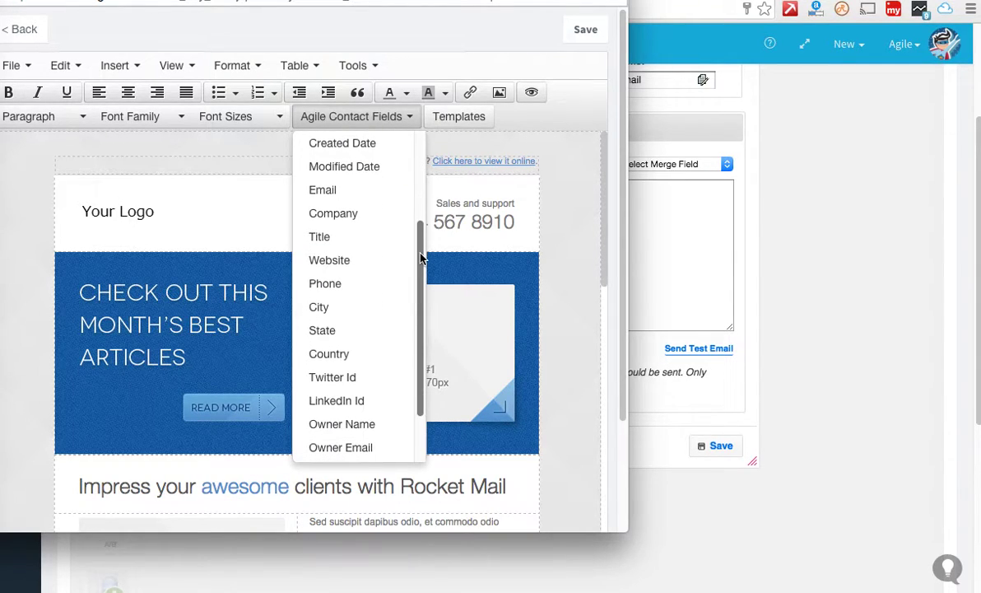
{"action": "left_click", "coordinate": [575, 228]}
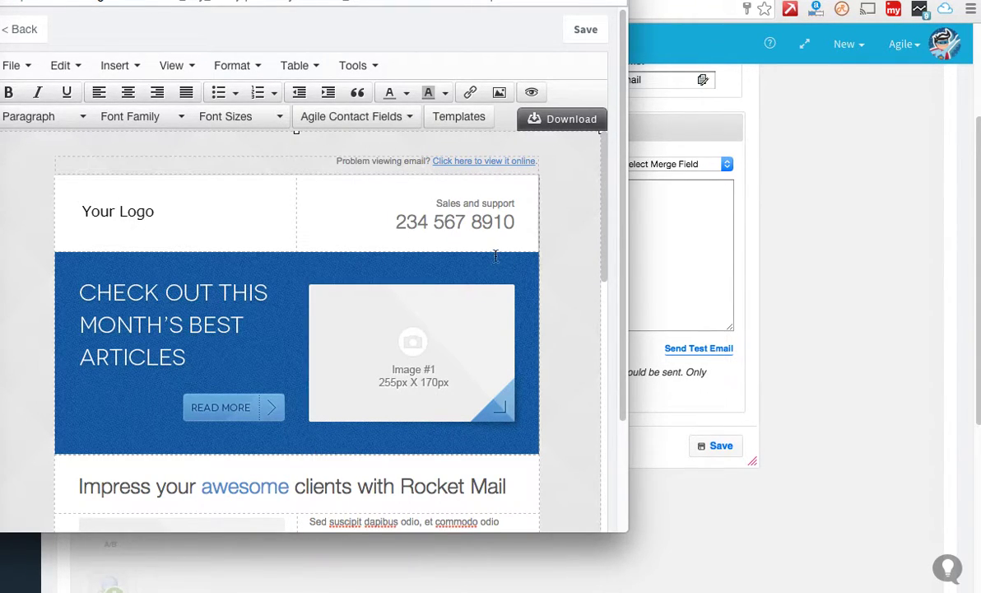
{"action": "left_click", "coordinate": [581, 33]}
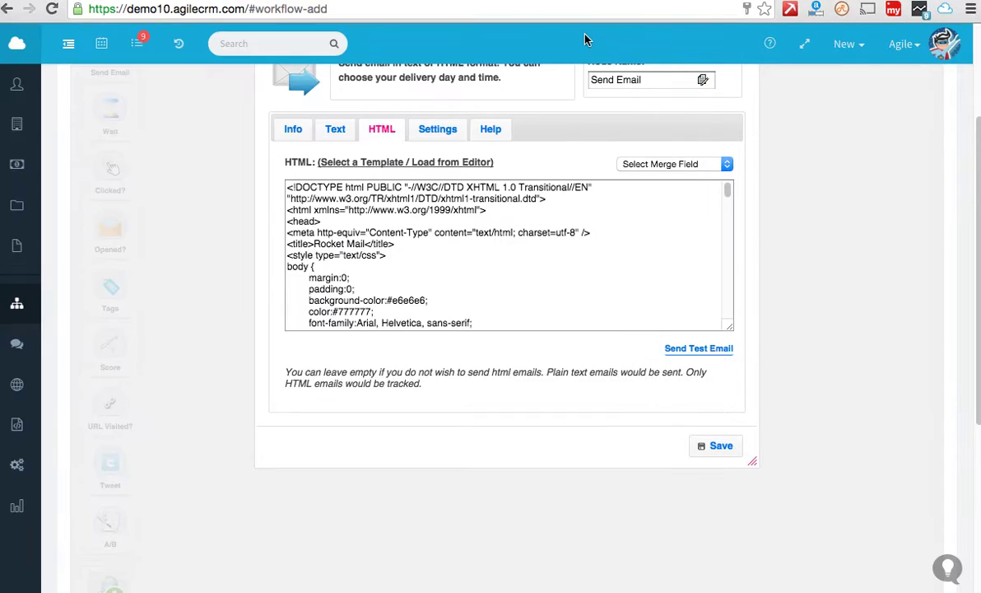
Enable click tracking and schedule delivery for Tuesdays 9:30 AM AGT, then save.
{"action": "left_click", "coordinate": [432, 133]}
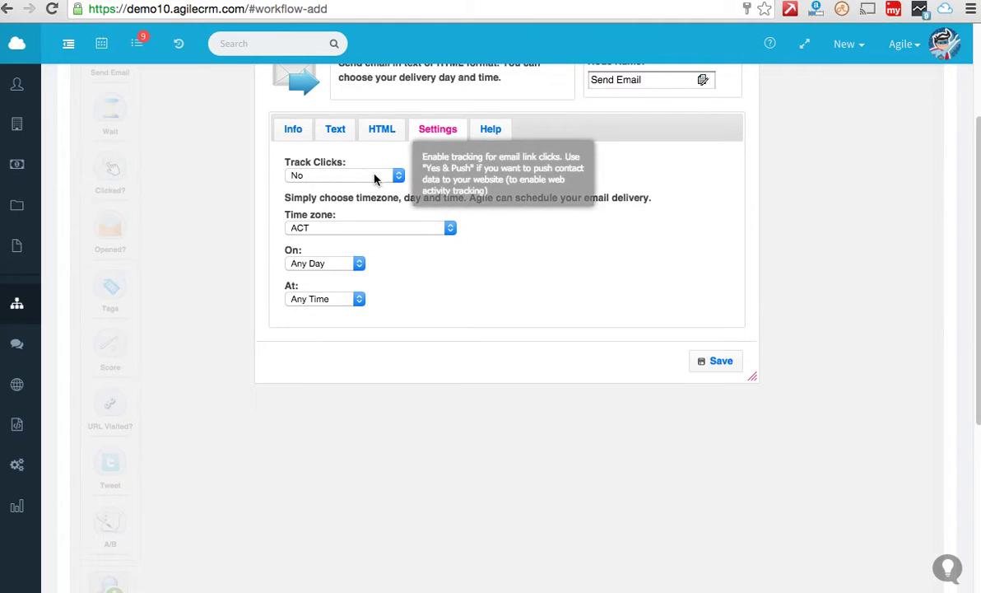
{"action": "left_click", "coordinate": [397, 176]}
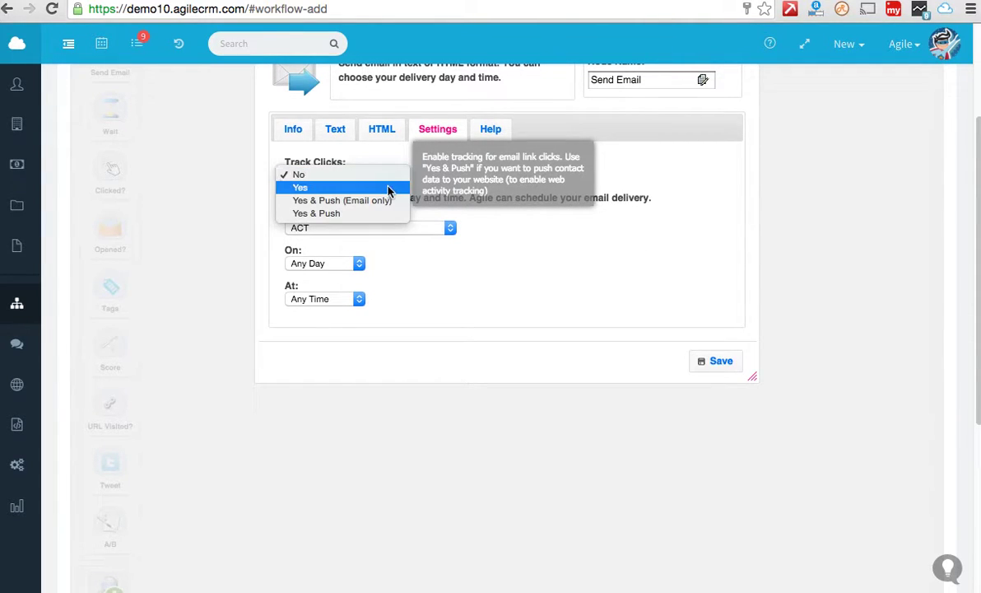
{"action": "left_click", "coordinate": [396, 186]}
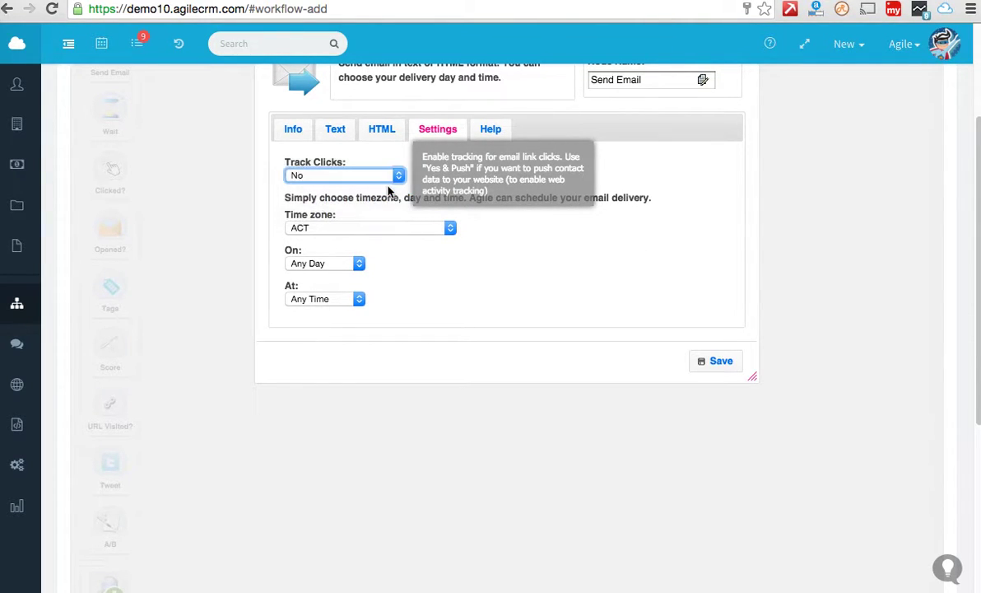
{"action": "left_click", "coordinate": [450, 229]}
{"action": "left_click", "coordinate": [428, 252]}
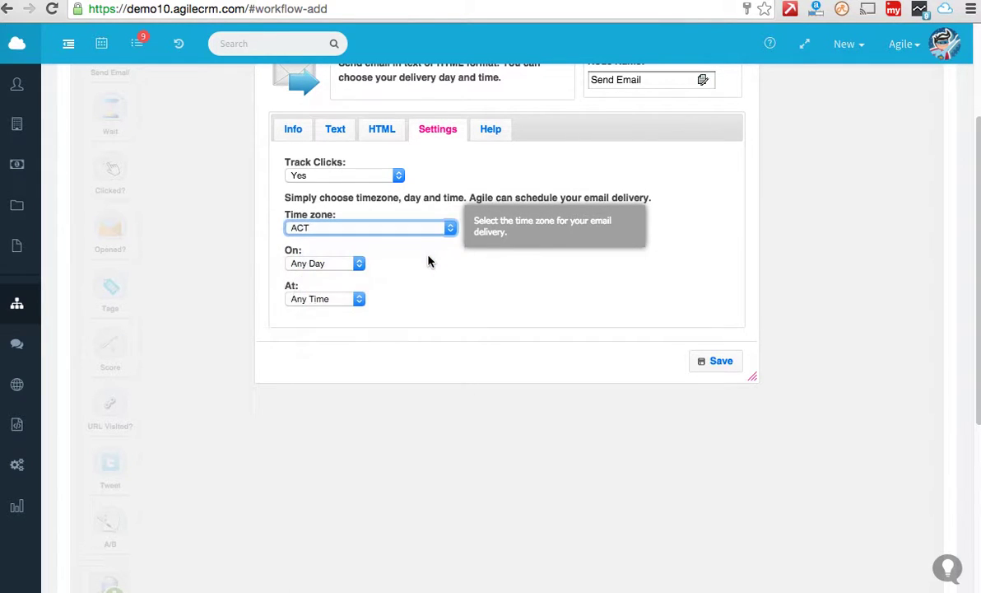
{"action": "left_click", "coordinate": [360, 265]}
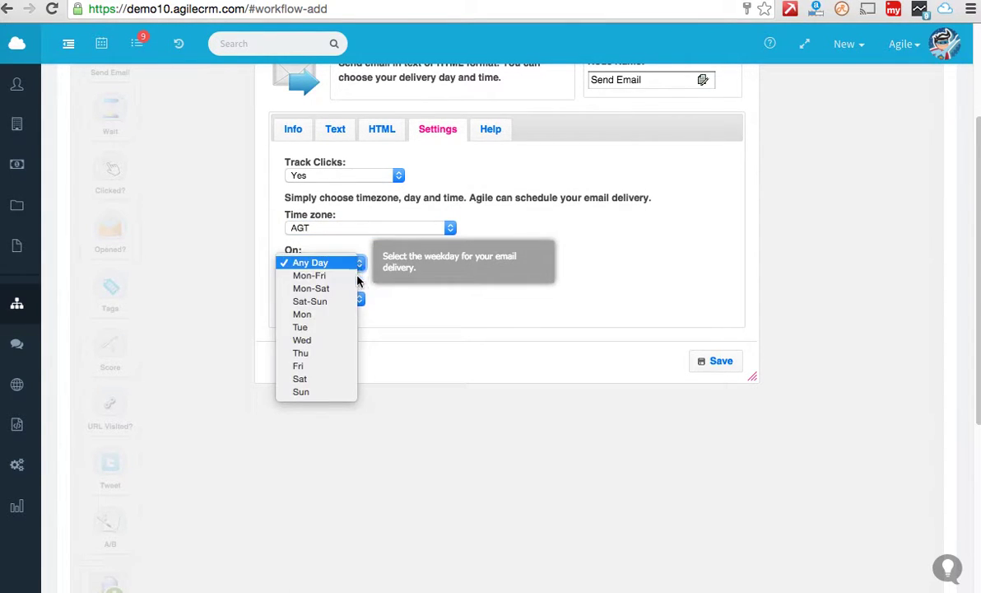
{"action": "left_click", "coordinate": [341, 328]}
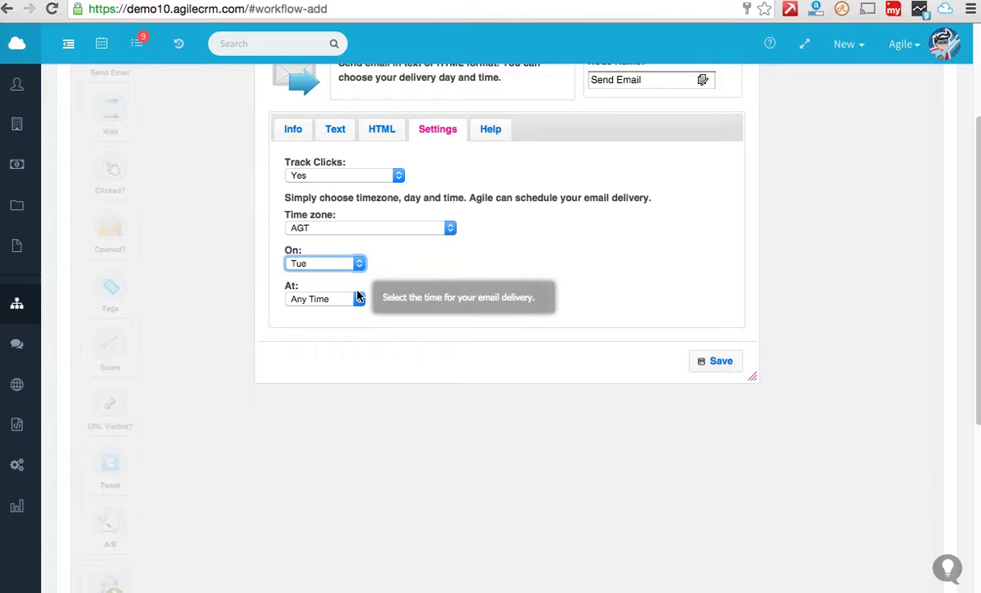
{"action": "left_click", "coordinate": [359, 299]}
{"action": "left_click", "coordinate": [356, 325]}
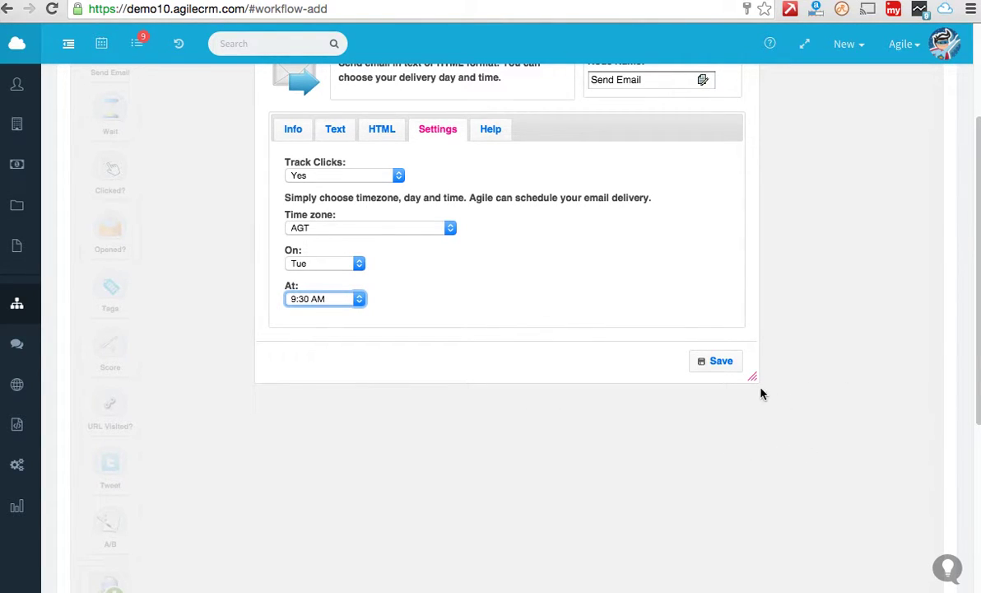
{"action": "left_click", "coordinate": [720, 362]}
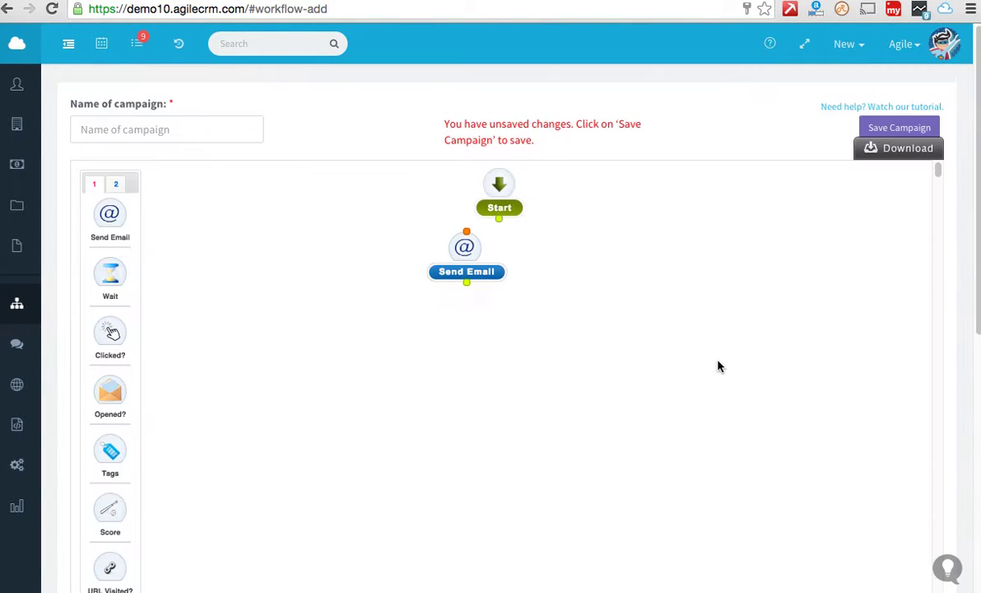
Connect Start to Send Email, name the campaign 'Newsletter 15', and save it.
{"action": "mouse_move", "coordinate": [480, 224]}
{"action": "left_click_drag", "start_coordinate": [480, 223], "coordinate": [466, 243]}
{"action": "left_click", "coordinate": [157, 134]}
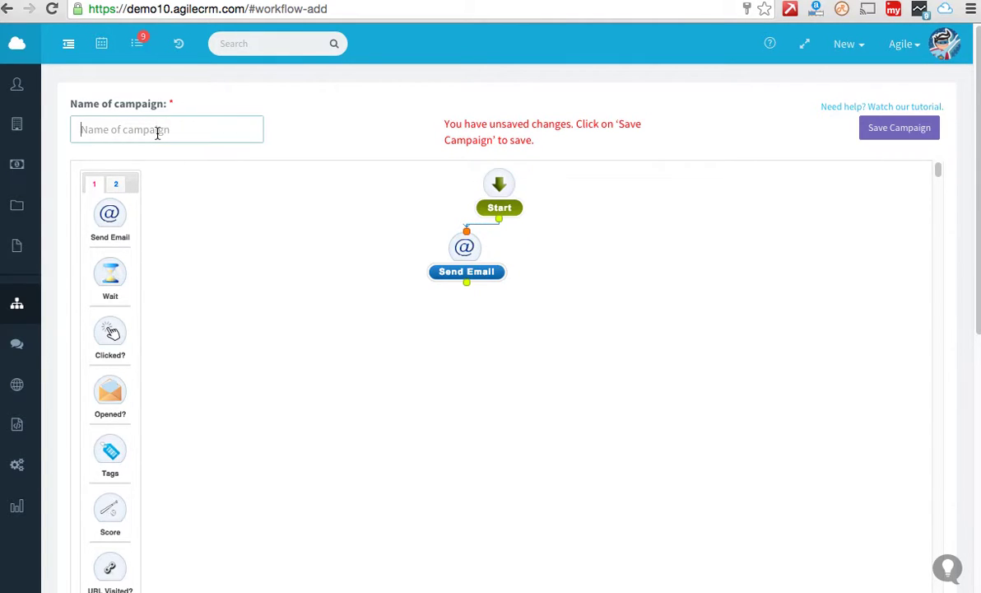
{"action": "type", "text": "Newslks"}
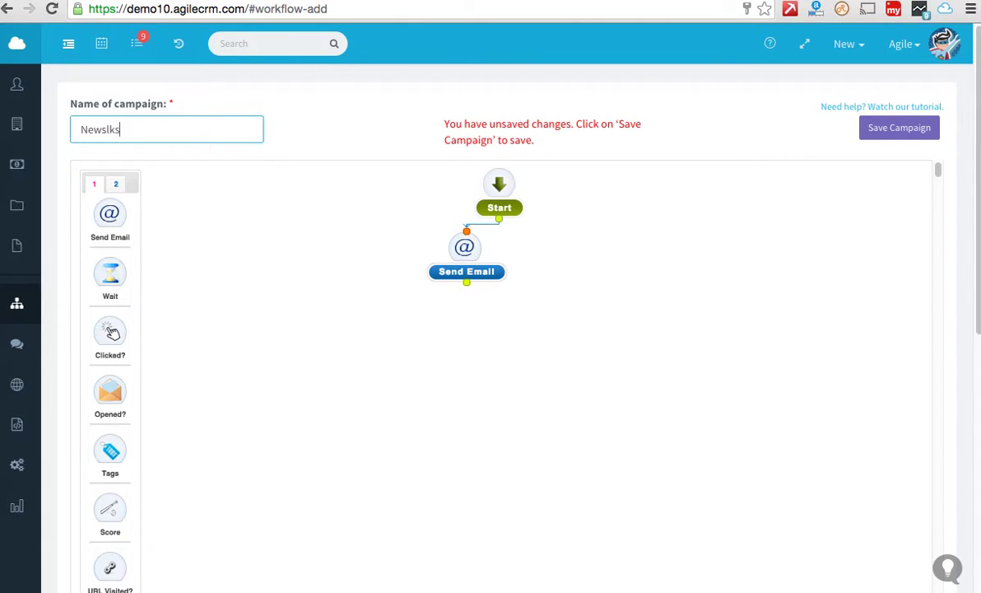
{"action": "type", "text": "=="}
{"action": "key", "text": "BackSpace"}
{"action": "key", "text": "BackSpace"}
{"action": "key", "text": "BackSpace"}
{"action": "type", "text": "e"}
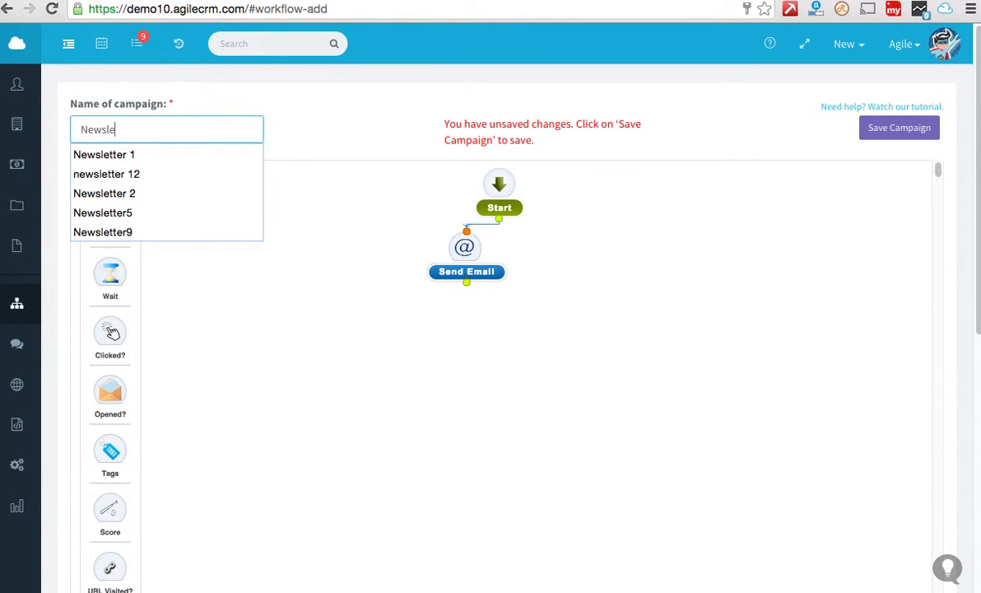
{"action": "type", "text": "tter 1"}
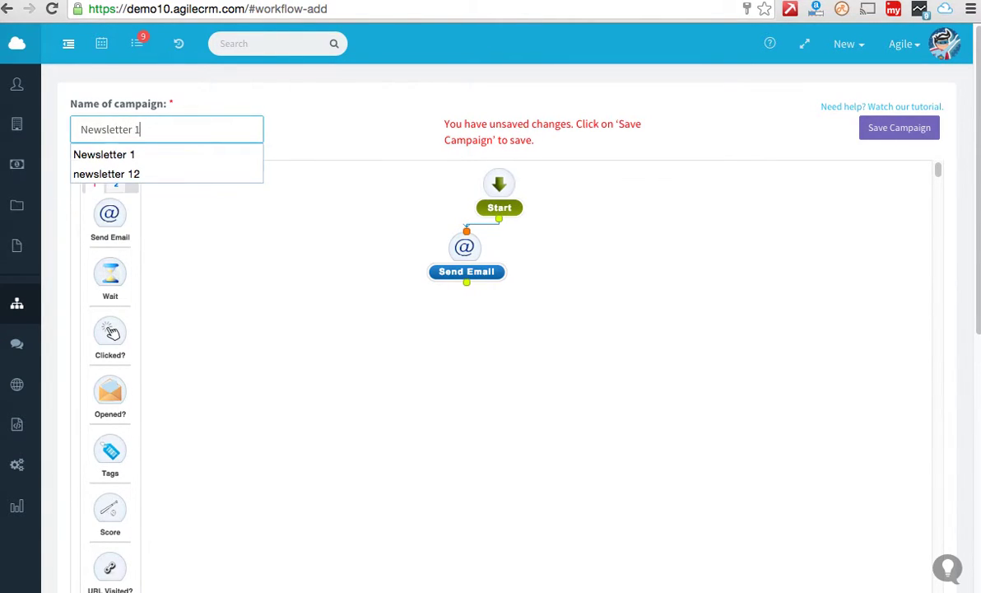
{"action": "type", "text": "5"}
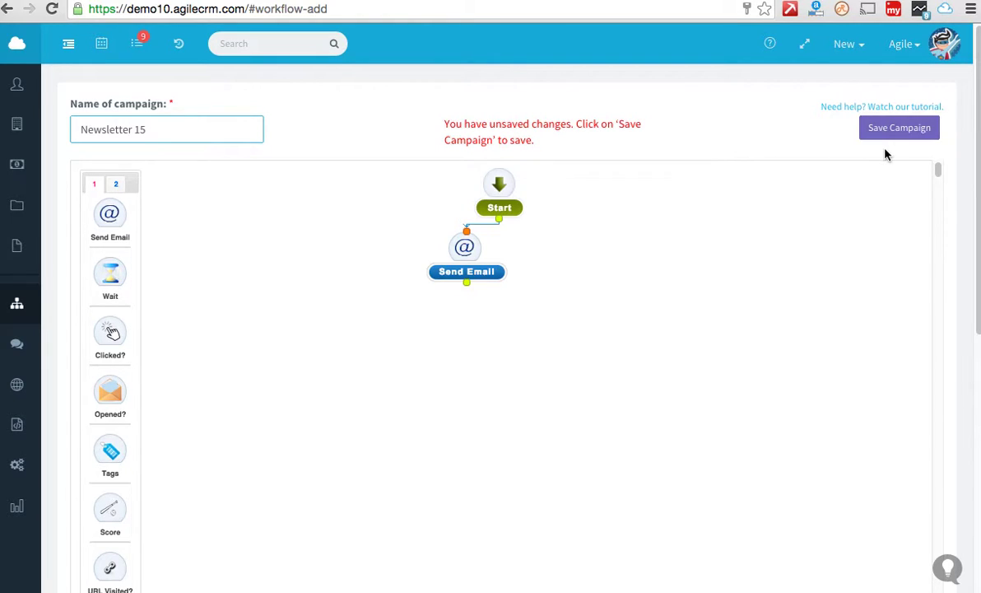
{"action": "left_click", "coordinate": [885, 136]}
{"action": "left_click", "coordinate": [885, 136]}
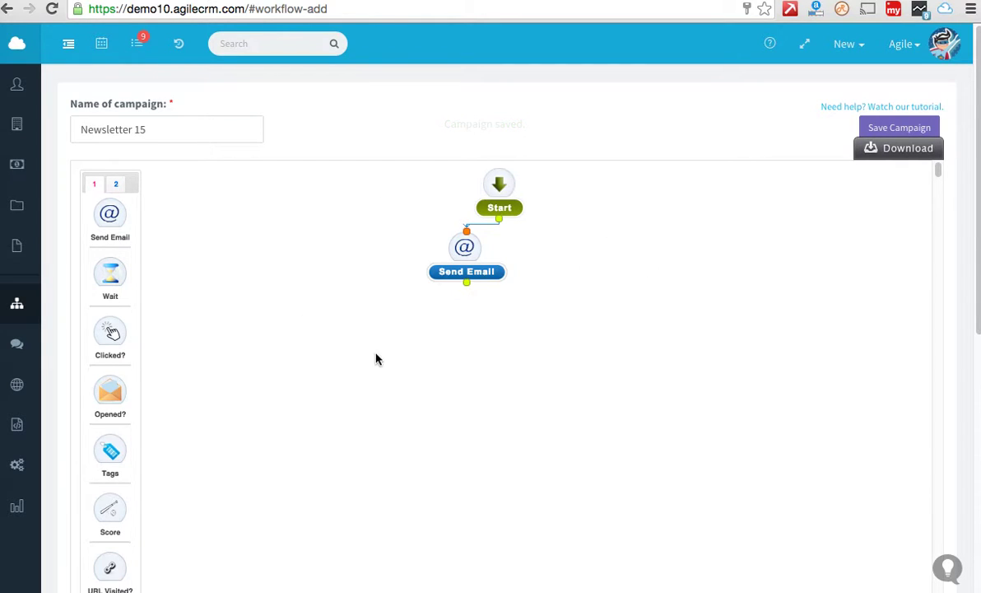
Select all contacts and bulk-add them to the Newsletter 14 campaign.
{"action": "left_click", "coordinate": [22, 95]}
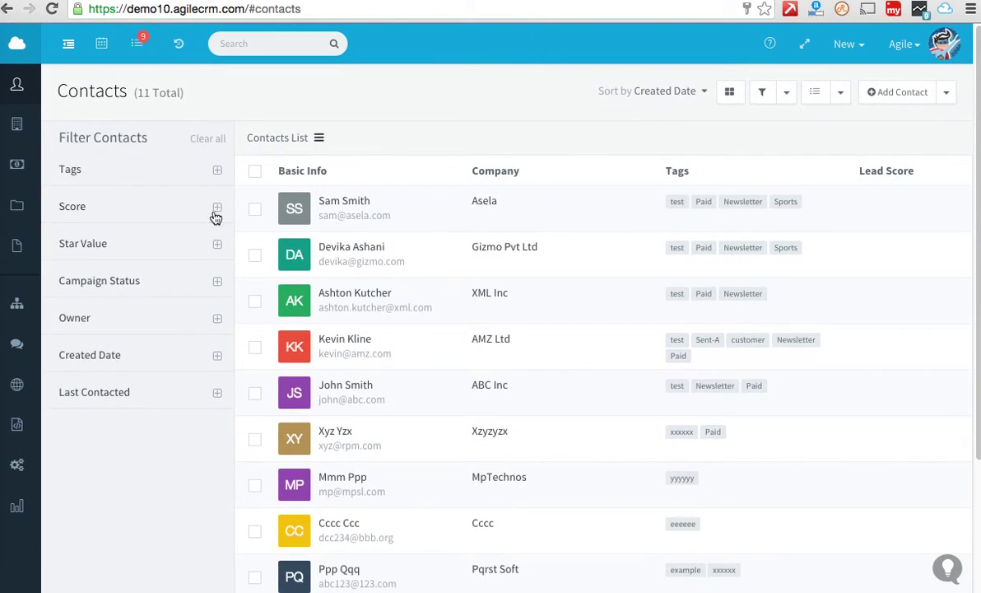
{"action": "left_click", "coordinate": [255, 173]}
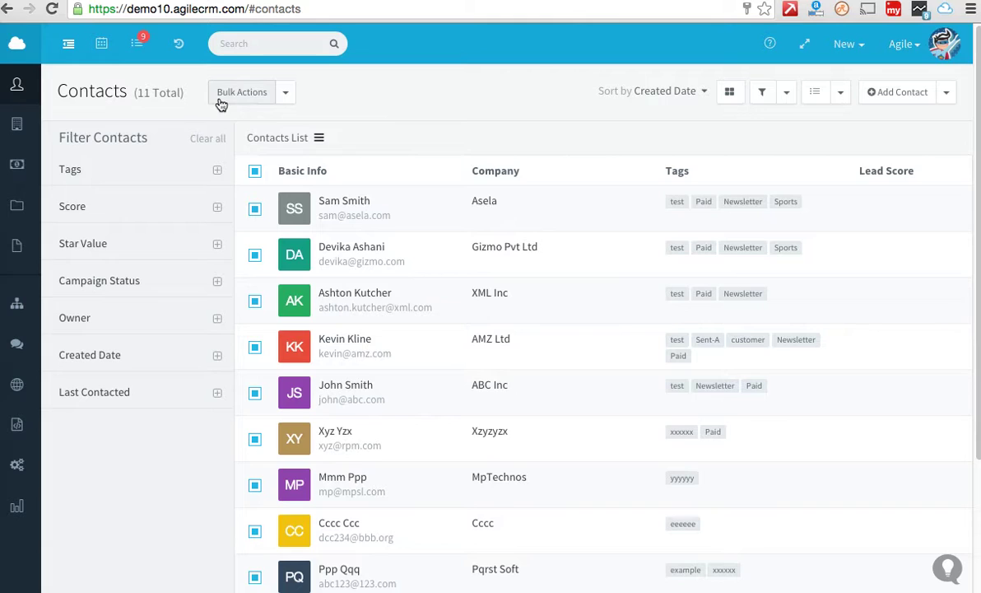
{"action": "left_click", "coordinate": [287, 96]}
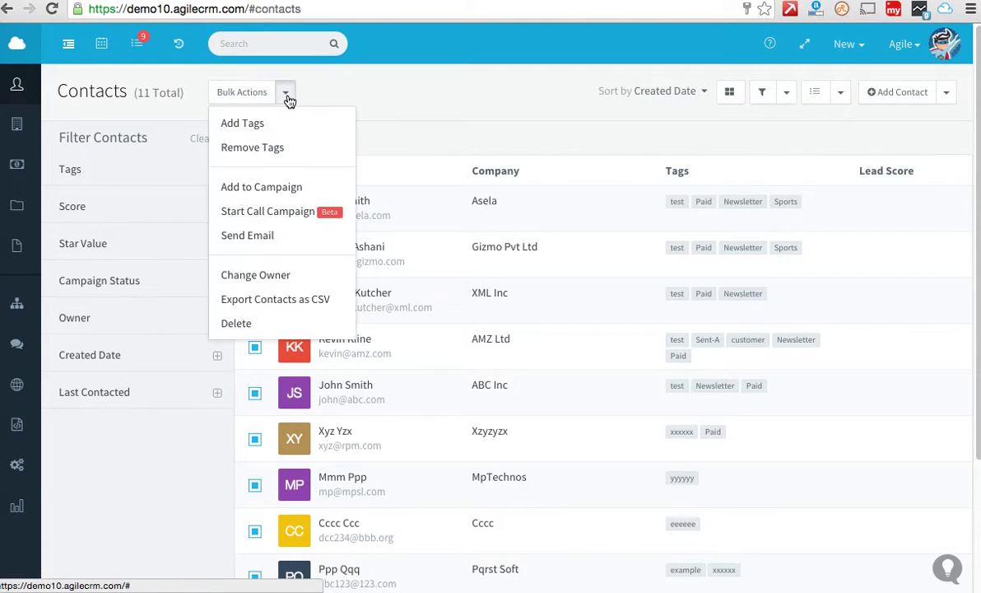
{"action": "left_click", "coordinate": [304, 195]}
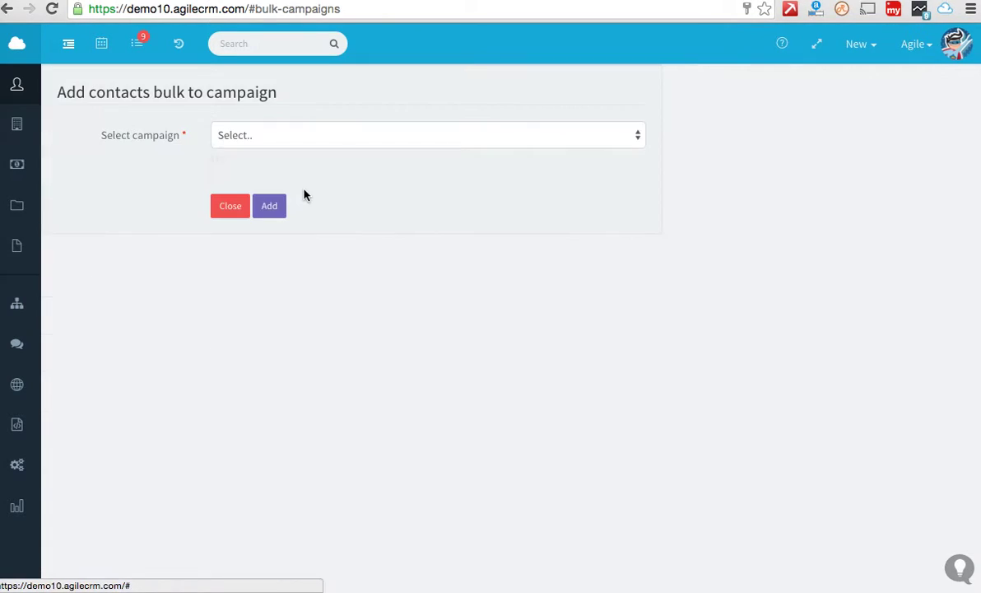
{"action": "left_click", "coordinate": [638, 143]}
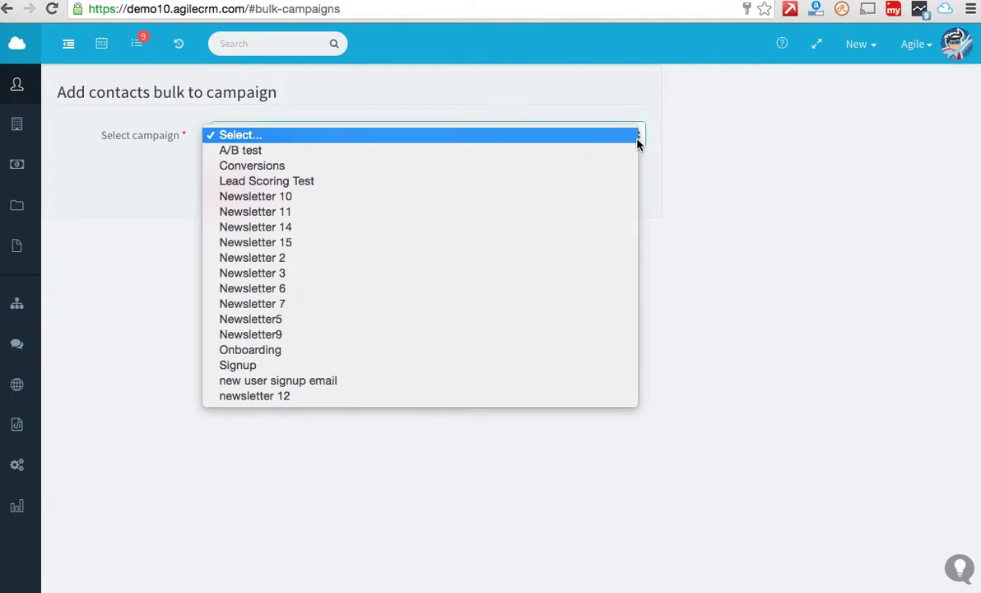
{"action": "left_click", "coordinate": [559, 234]}
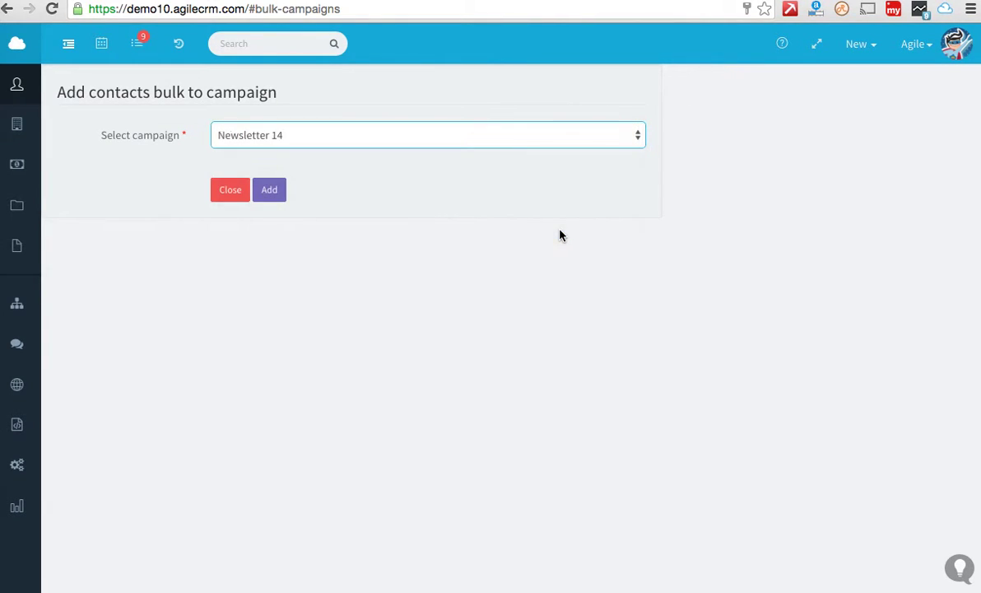
{"action": "left_click", "coordinate": [272, 191]}
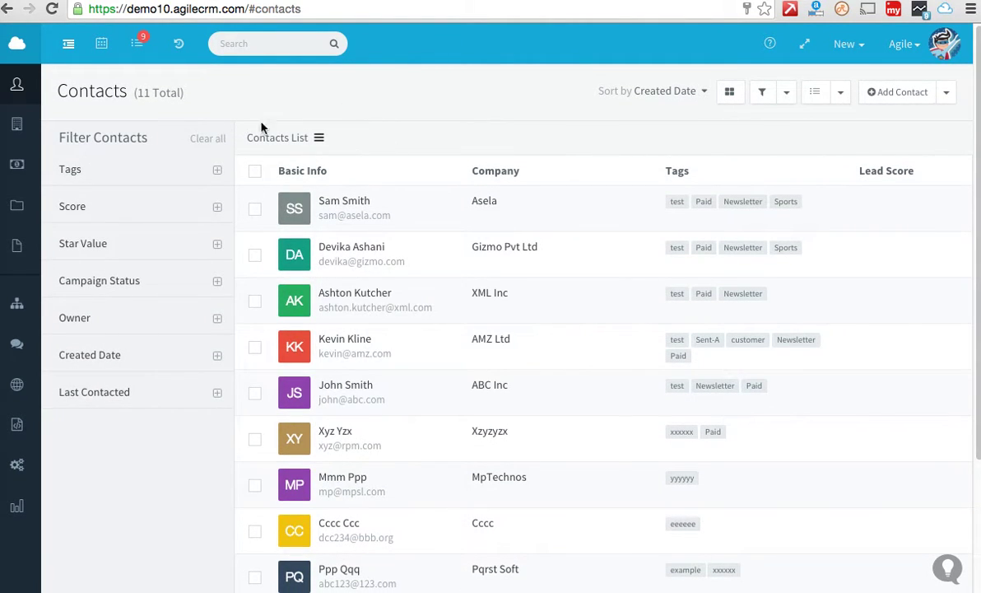
From the Campaigns list, start adding a trigger to the New User Signup Email campaign.
{"action": "left_click", "coordinate": [23, 306]}
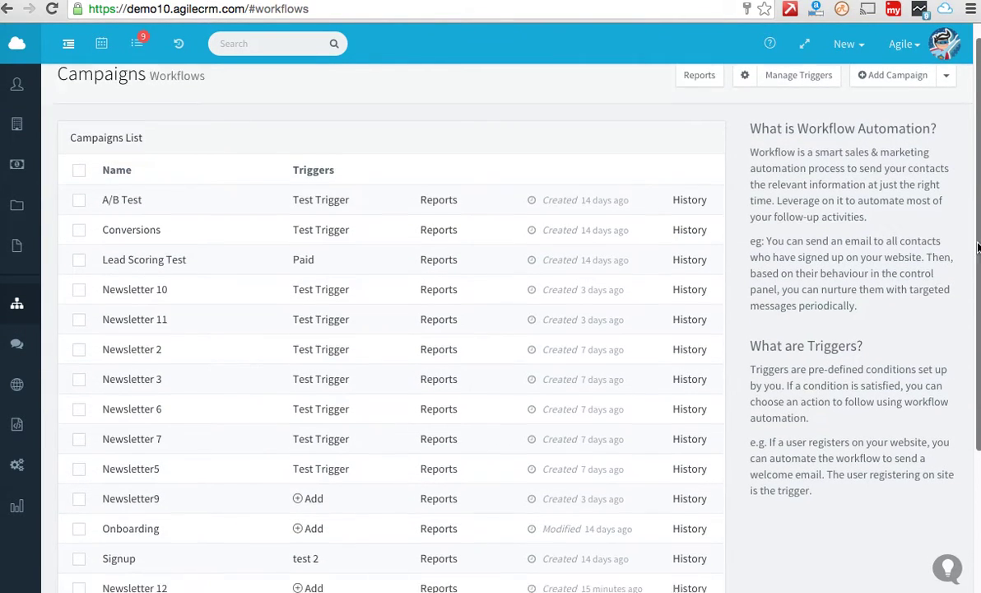
{"action": "left_click_drag", "start_coordinate": [979, 219], "coordinate": [979, 383]}
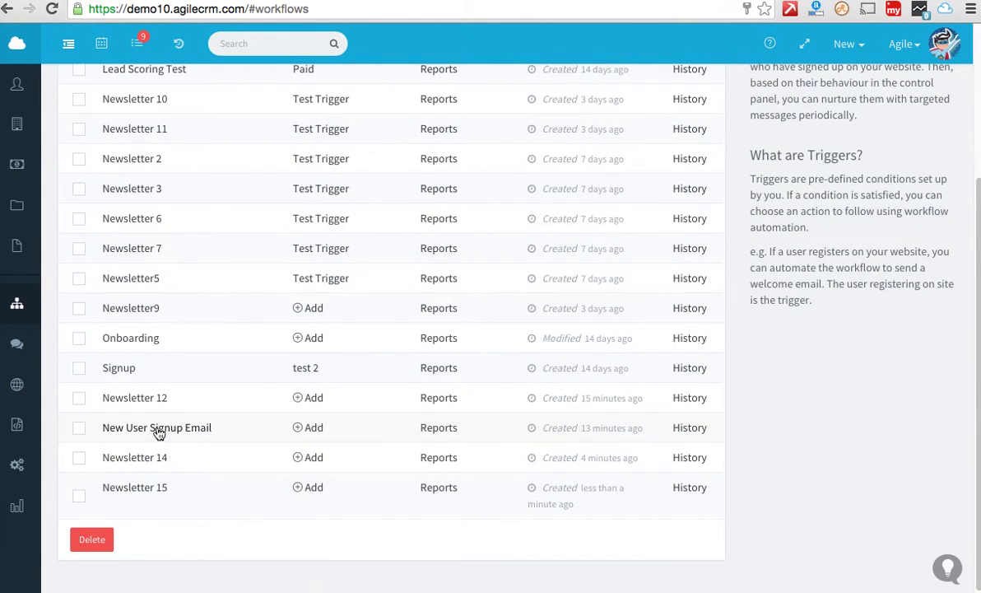
{"action": "left_click", "coordinate": [313, 430]}
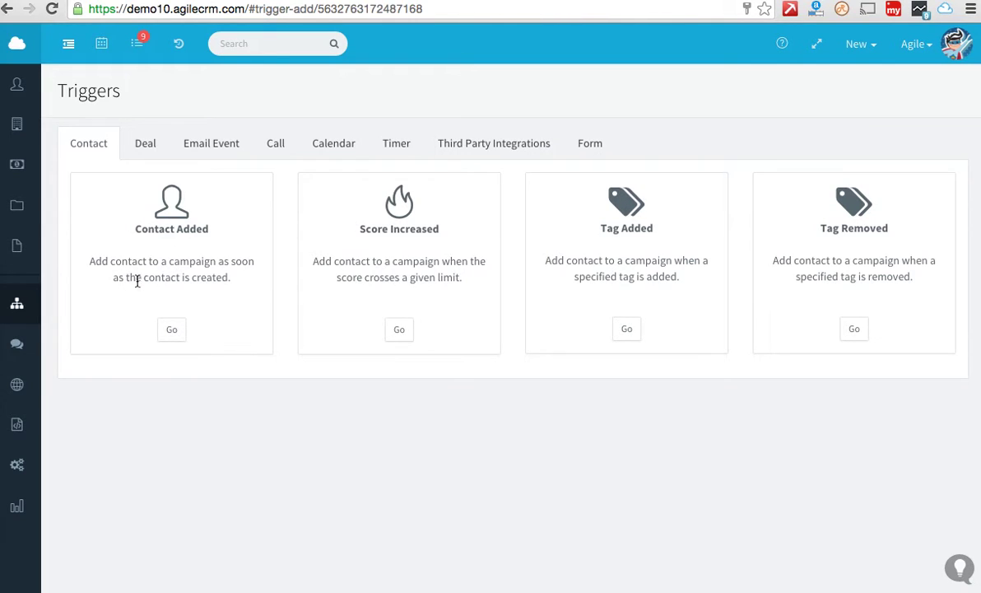
Save a Contact Added trigger named 'Test Trigger' that runs New User Signup Email.
{"action": "left_click", "coordinate": [171, 331]}
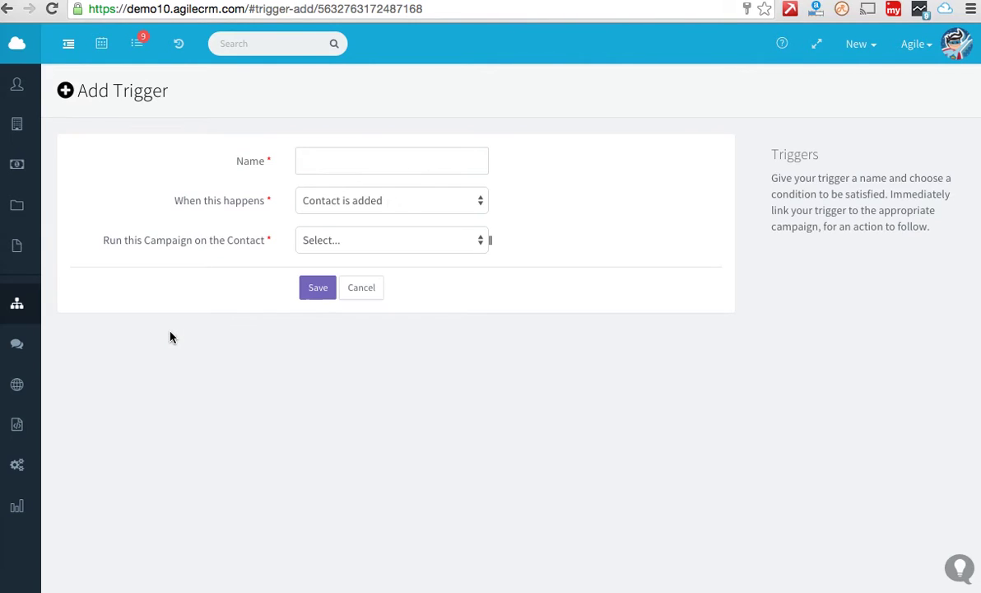
{"action": "left_click", "coordinate": [335, 163]}
{"action": "type", "text": "t Trigger"}
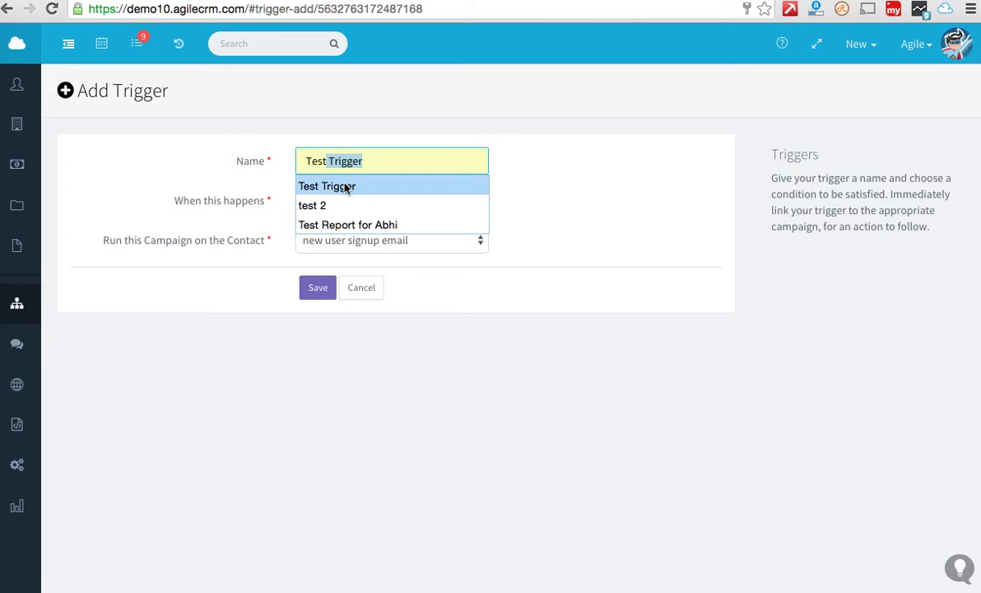
{"action": "left_click", "coordinate": [346, 187]}
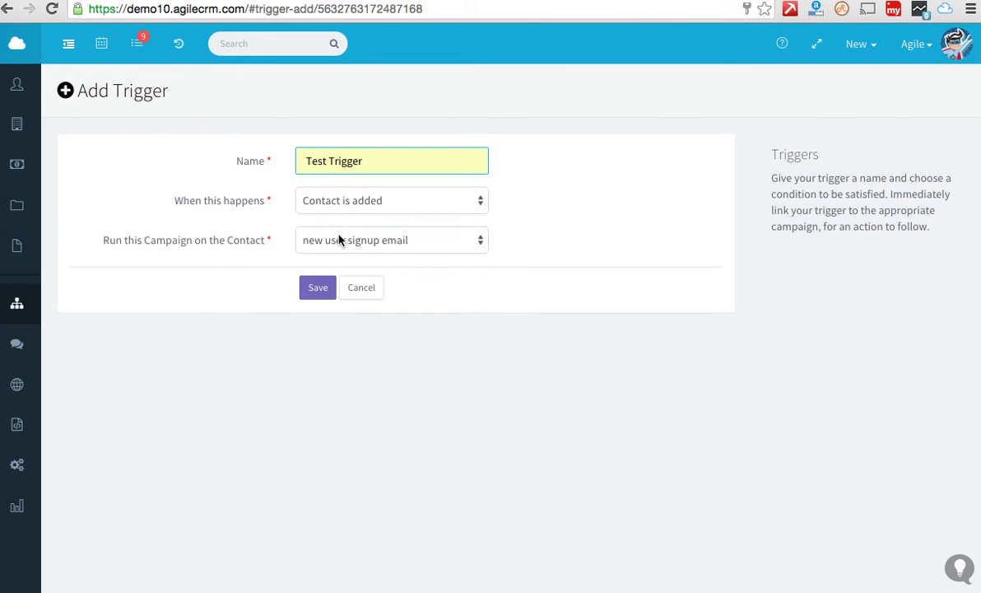
{"action": "left_click", "coordinate": [312, 289]}
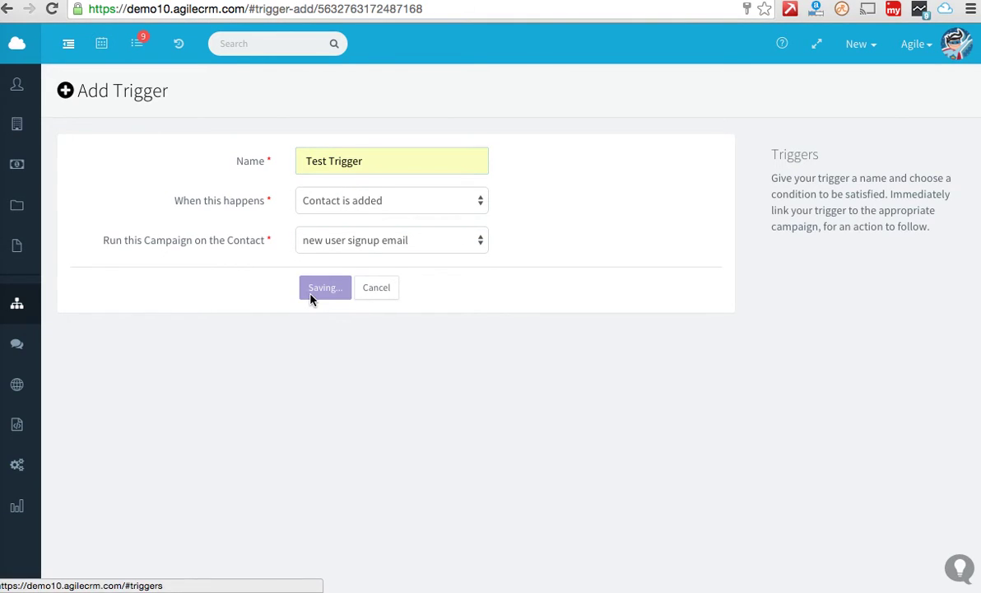